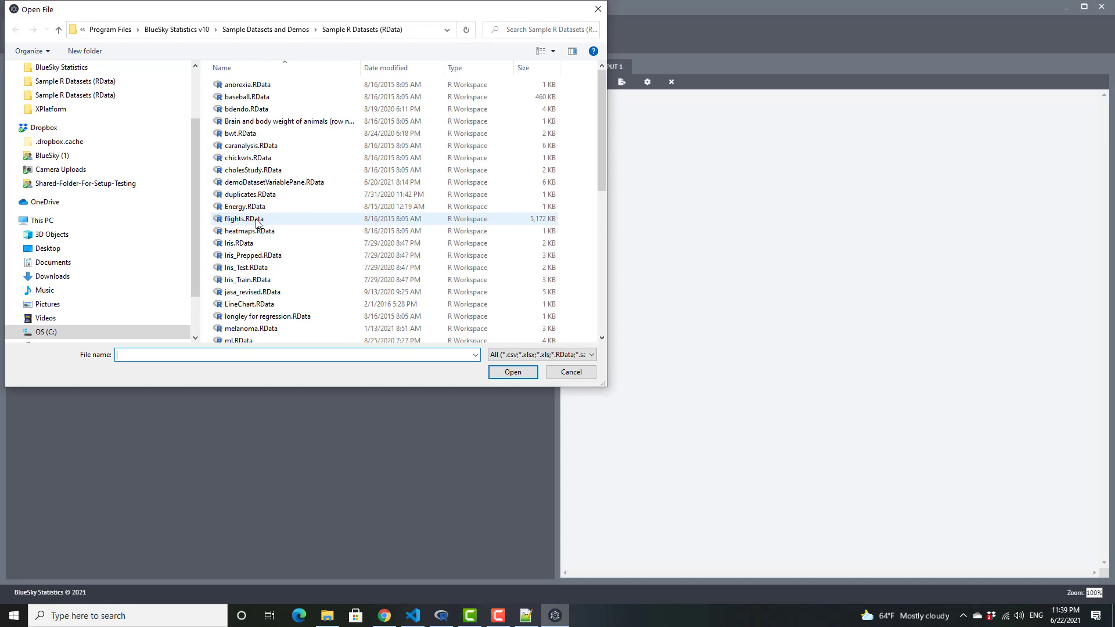
Step: Open the cholesStudy.RData sample dataset
{"action": "left_click", "coordinate": [251, 171]}
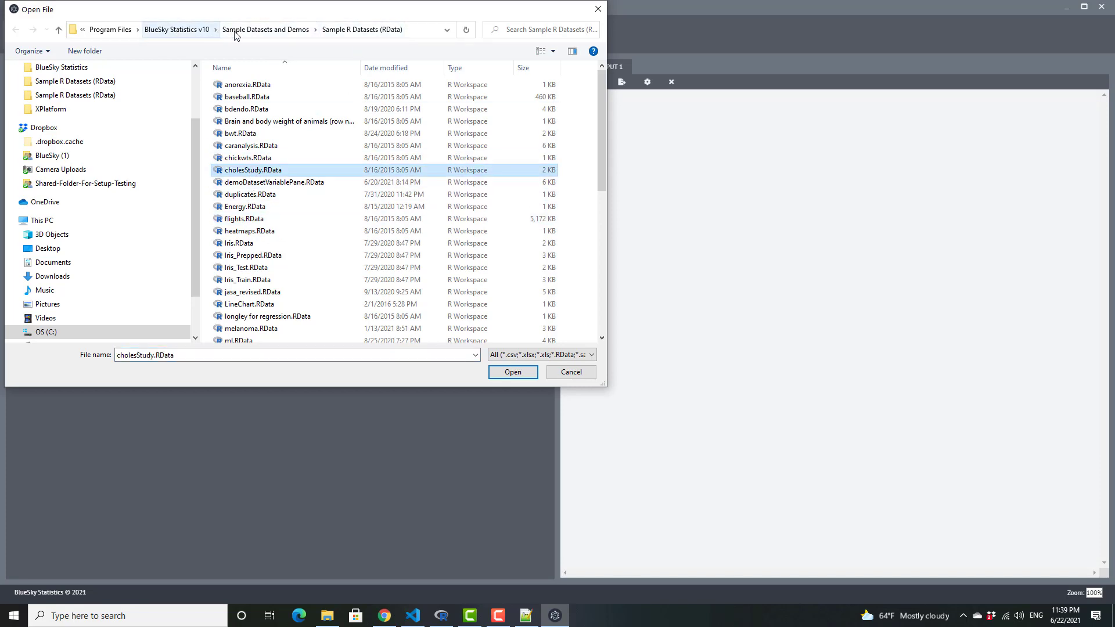
{"action": "left_click", "coordinate": [529, 372]}
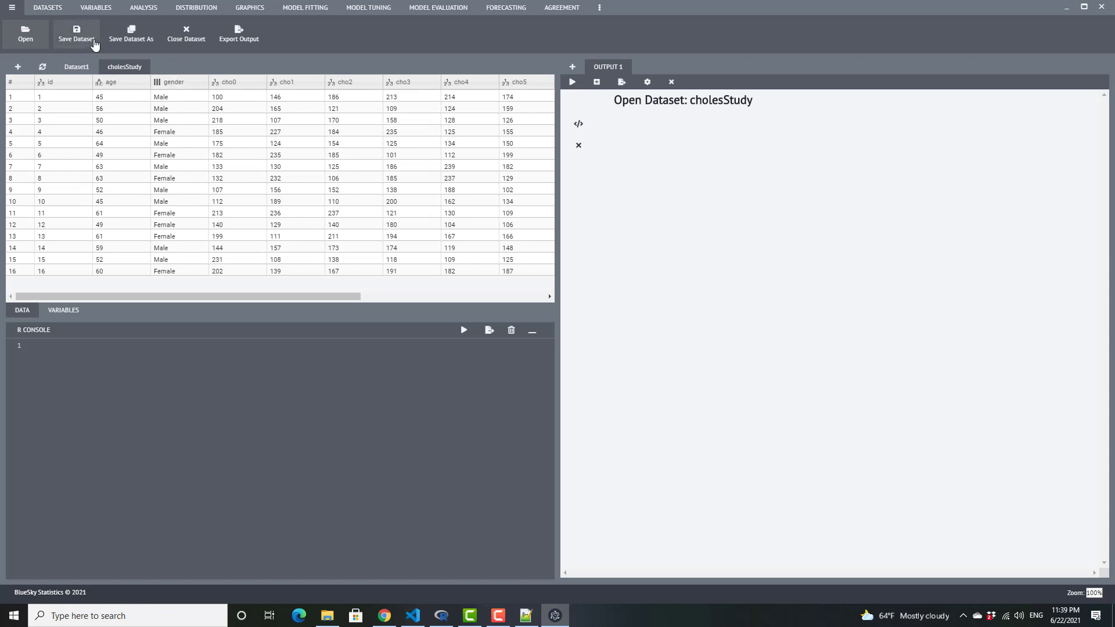
Step: Run a paired-samples T-test with cho0 as the first numeric variable and cho1 as the second
{"action": "left_click", "coordinate": [153, 9]}
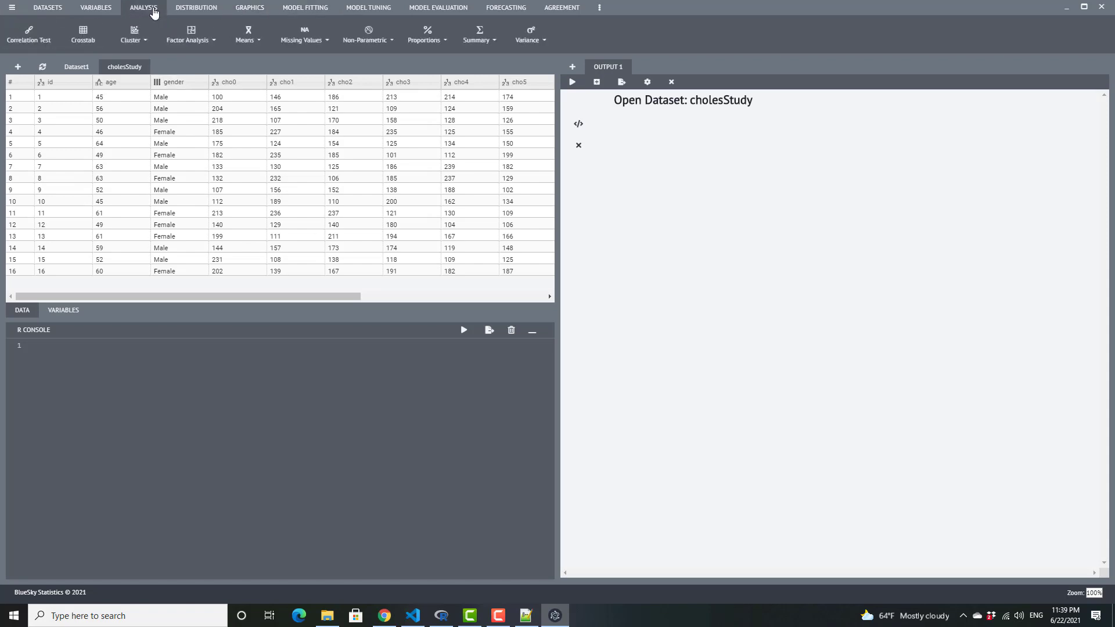
{"action": "left_click", "coordinate": [256, 40]}
{"action": "left_click", "coordinate": [272, 142]}
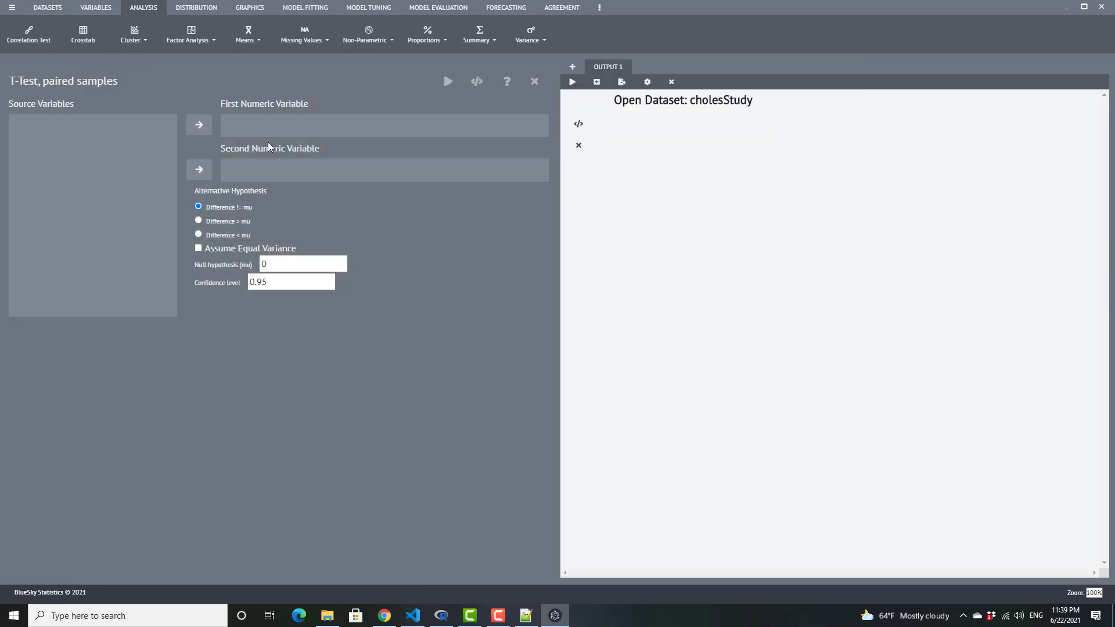
{"action": "left_click_drag", "start_coordinate": [62, 177], "coordinate": [280, 127]}
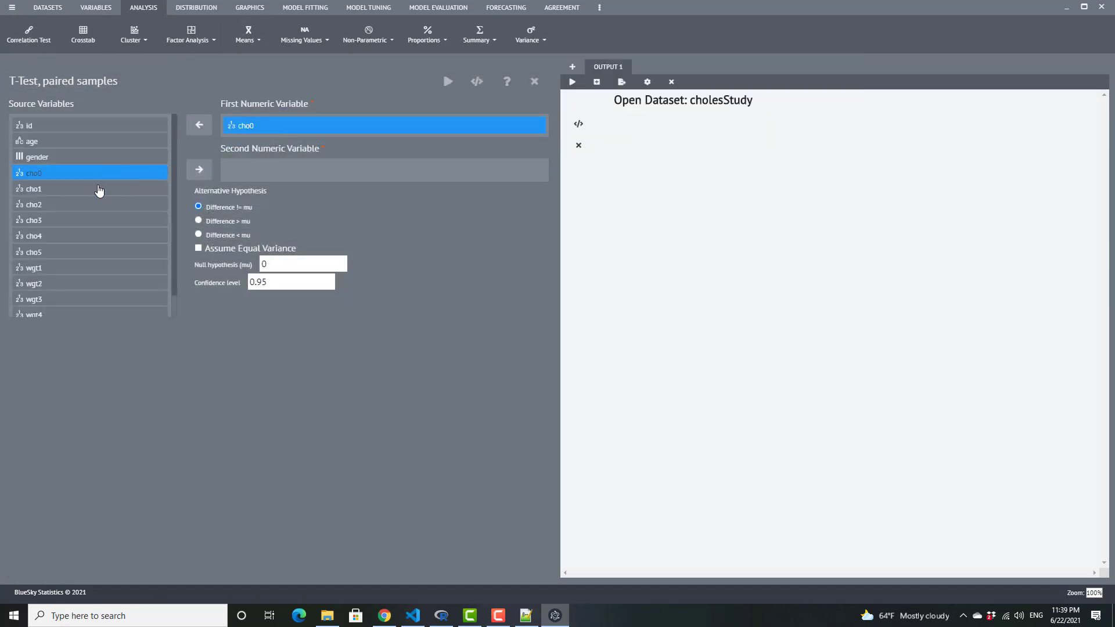
{"action": "left_click_drag", "start_coordinate": [62, 189], "coordinate": [280, 172]}
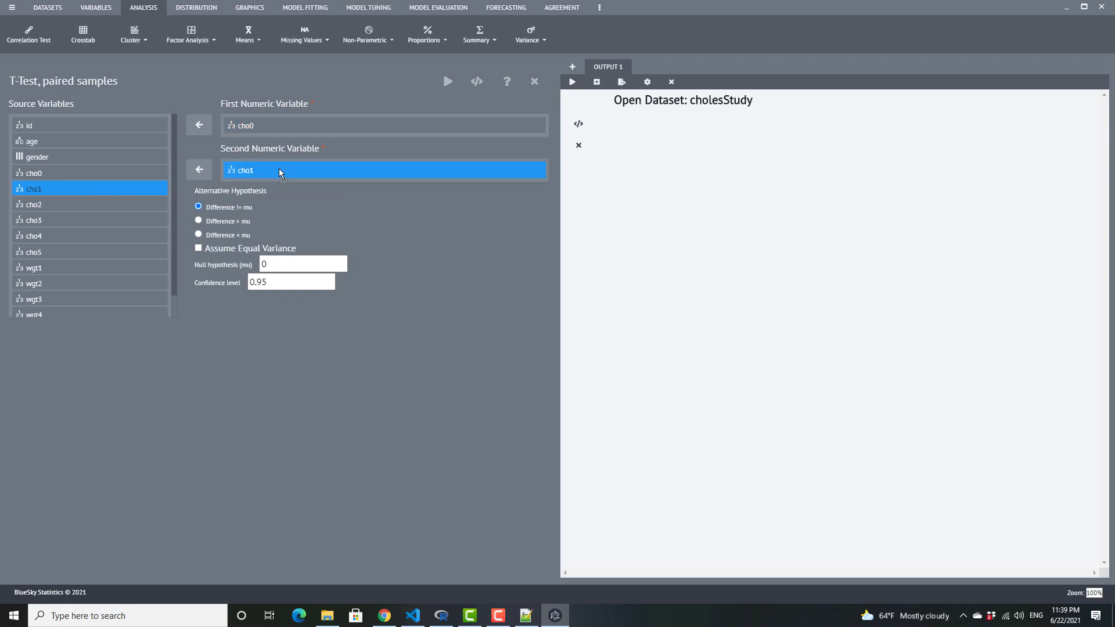
{"action": "left_click", "coordinate": [448, 81]}
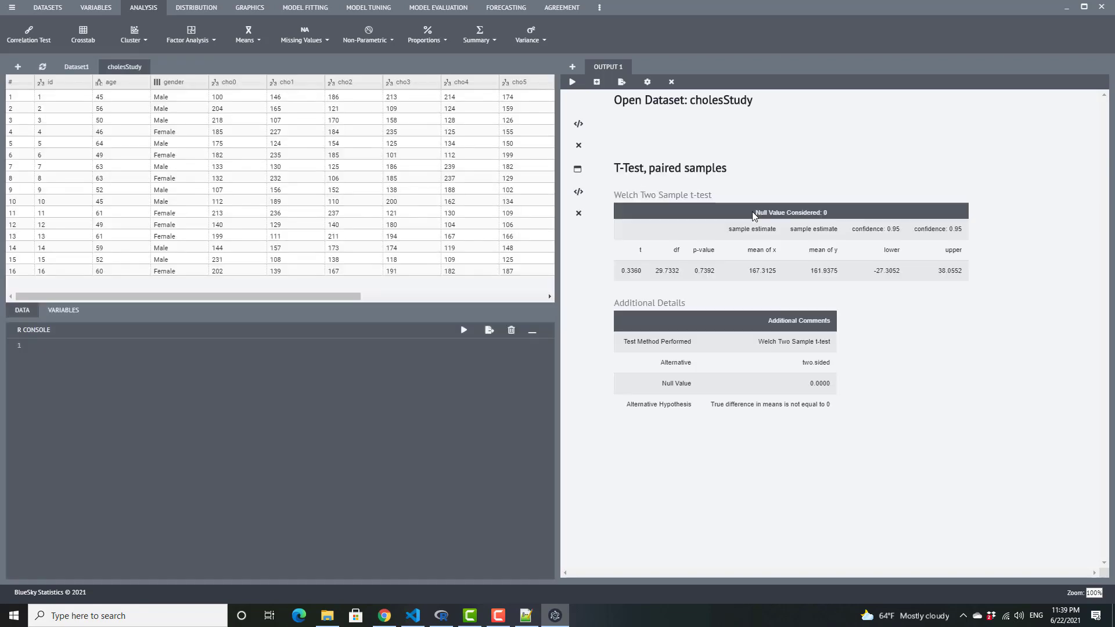
Step: Show the code of the paired T-test output, set conf.level to 0.90 and rerun it
{"action": "left_click", "coordinate": [581, 194]}
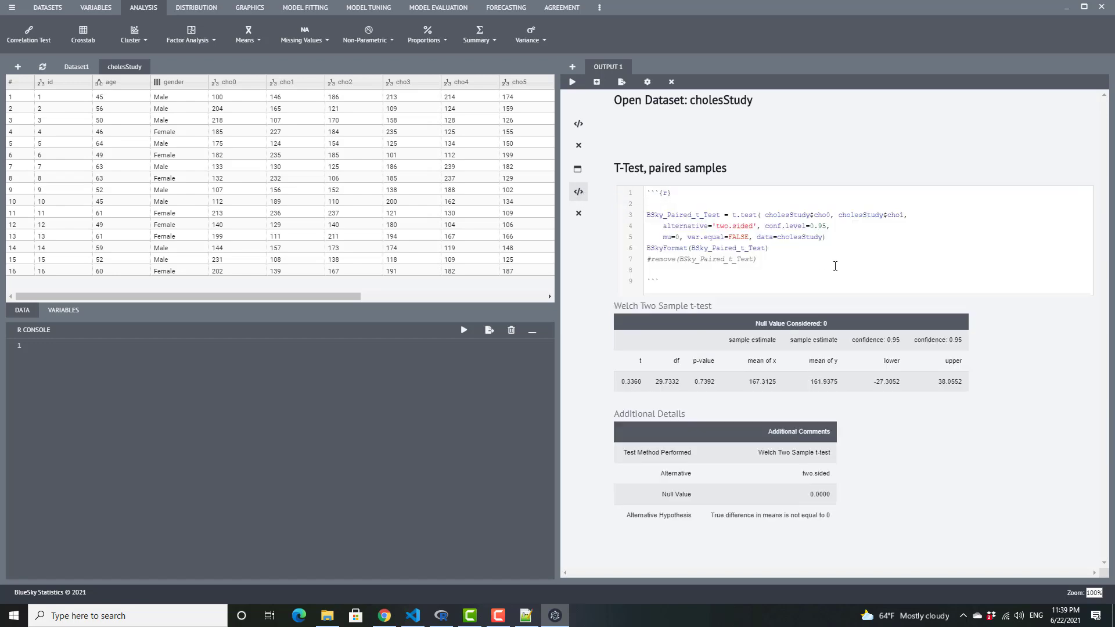
{"action": "left_click", "coordinate": [828, 227]}
{"action": "key", "text": "BackSpace"}
{"action": "type", "text": "0"}
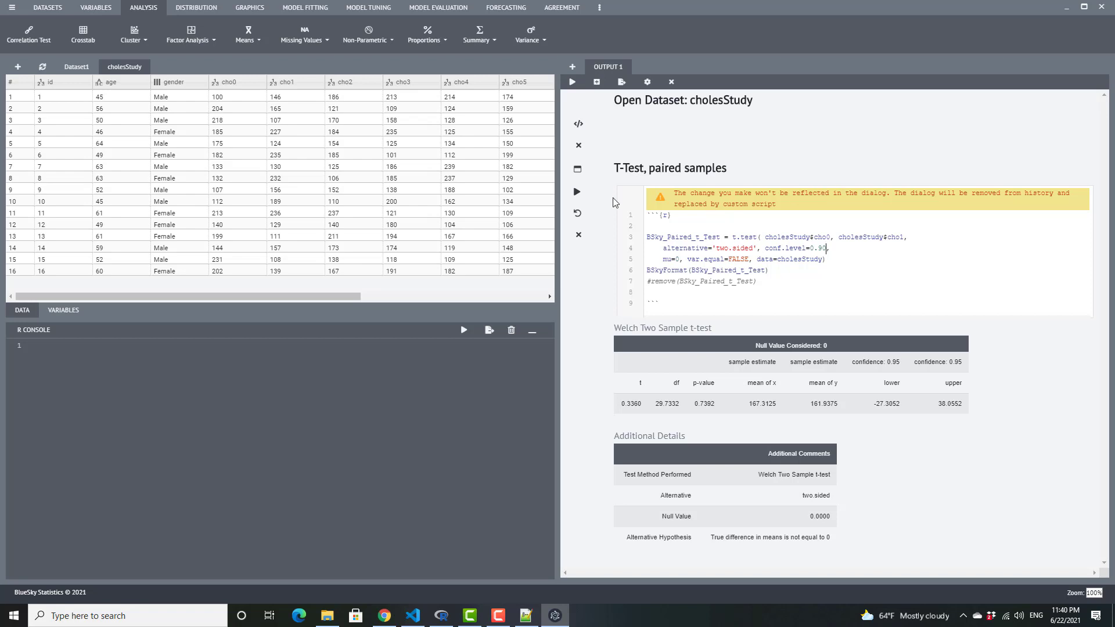
{"action": "left_click", "coordinate": [577, 193]}
{"action": "left_click", "coordinate": [576, 193]}
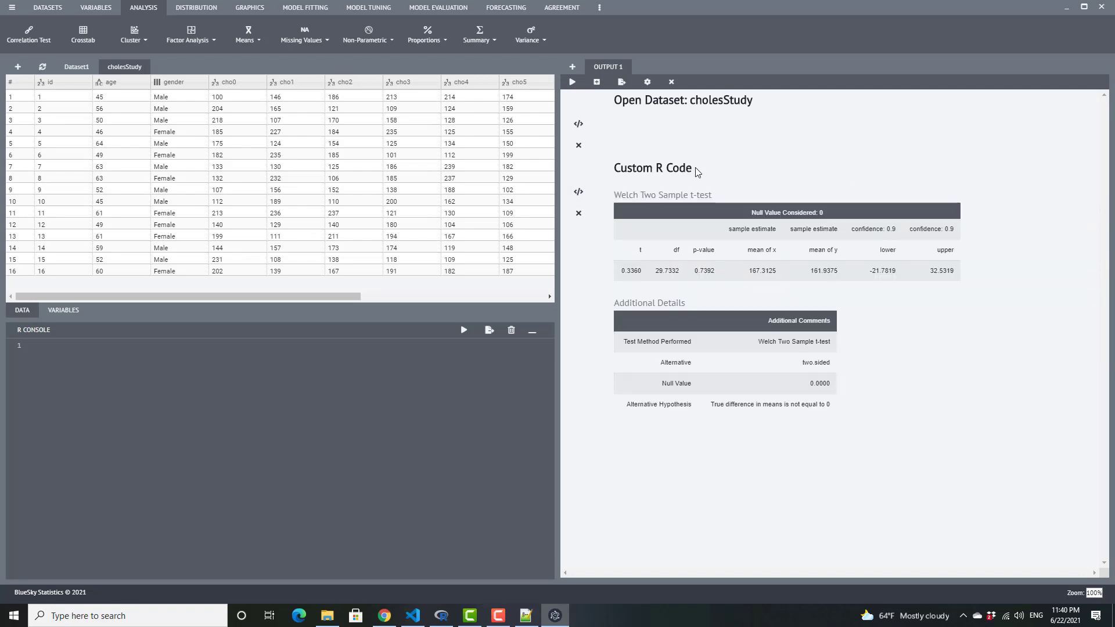
{"action": "left_click_drag", "start_coordinate": [695, 167], "coordinate": [613, 168]}
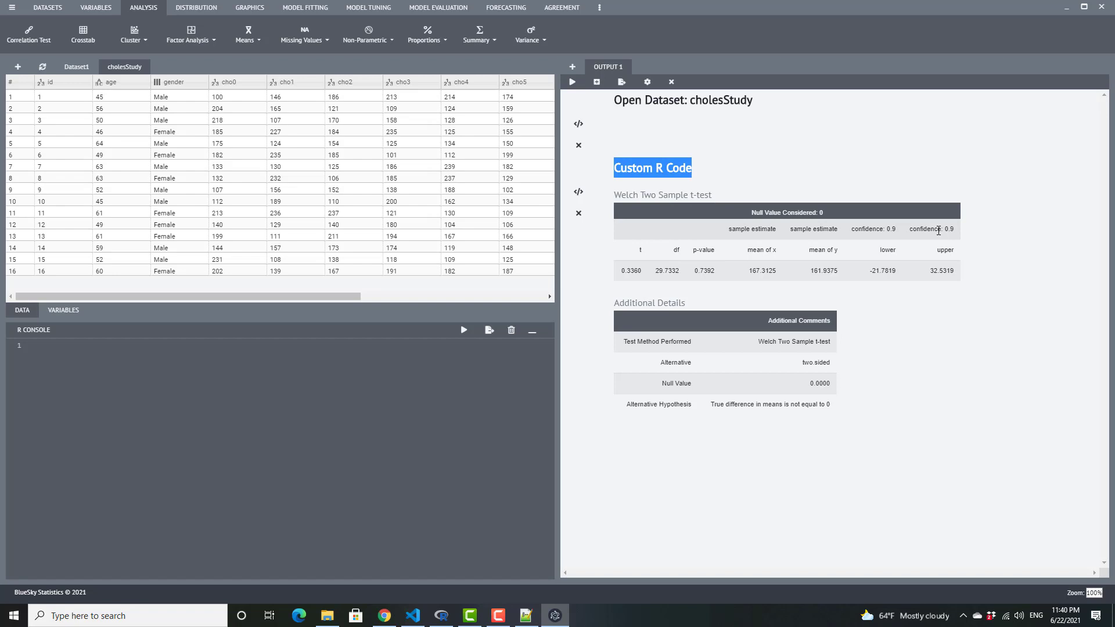
Step: Add an R code block to the output and replace its placeholder with a 1:4 t.test loop starting at interval 0.75 and increasing by 0.05
{"action": "left_click", "coordinate": [597, 85]}
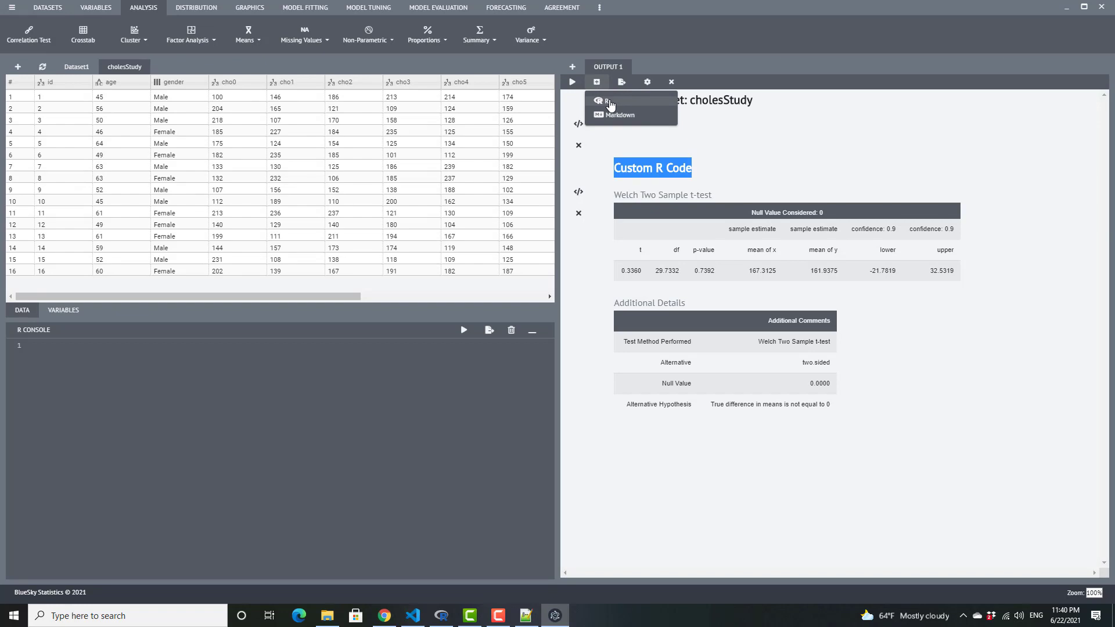
{"action": "left_click", "coordinate": [608, 102]}
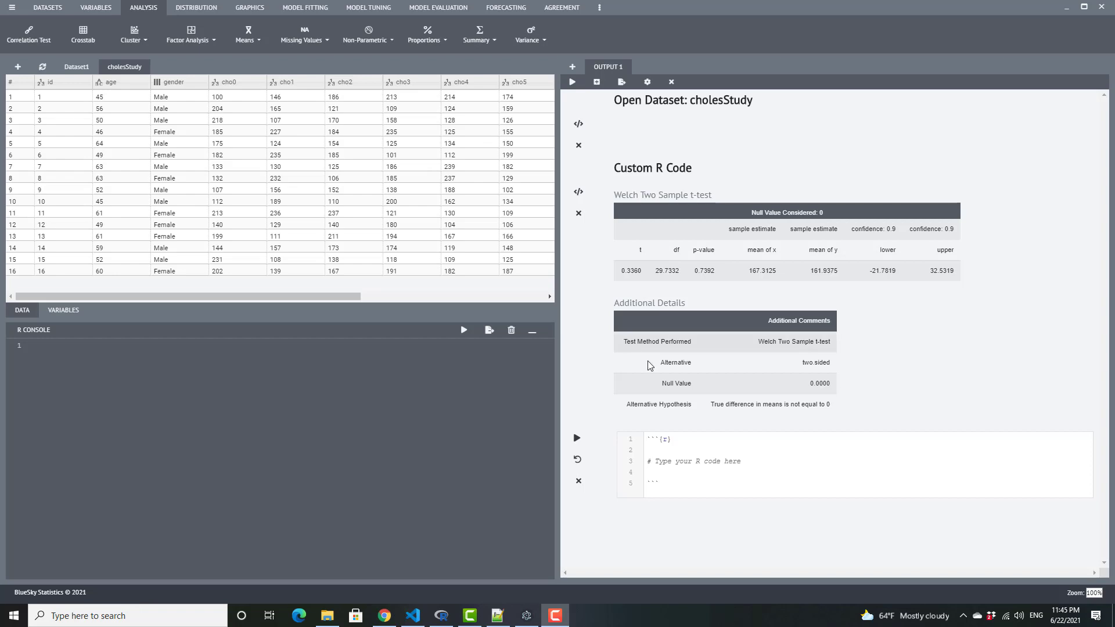
{"action": "left_click_drag", "start_coordinate": [756, 462], "coordinate": [646, 461]}
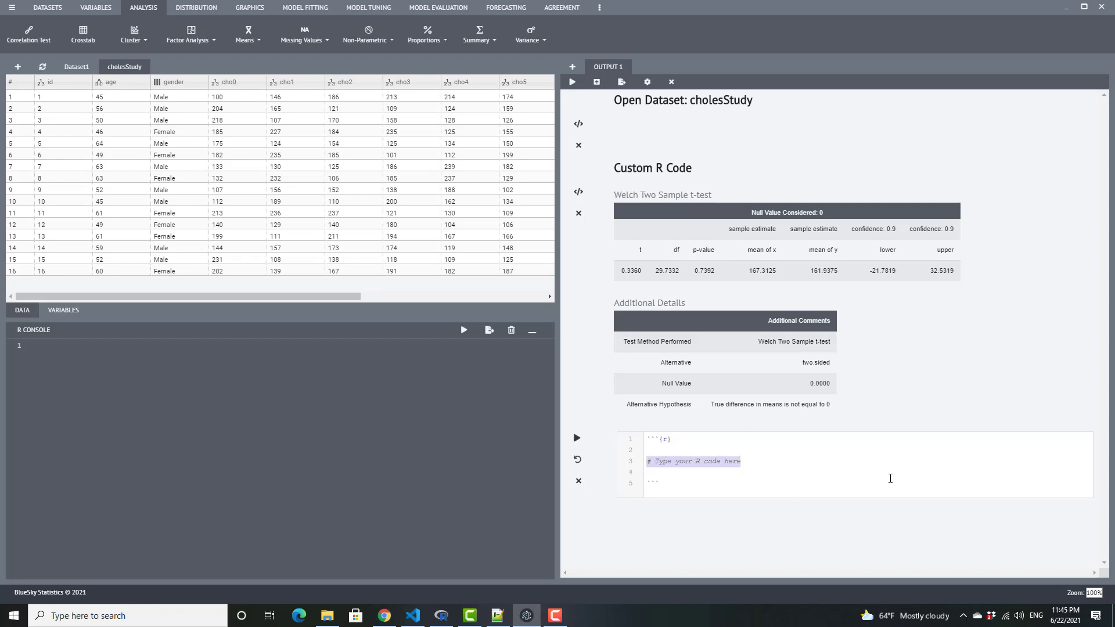
{"action": "type", "text": "interval=0.75 for (i in 1:4)   { BSky_Paired_t_Test = t.test( cholesStudy$cho0, cholesStudy$cho1,     alternative='two.sided', conf.level=interval,     mu=0, var.equal=FALSE, data=cholesStudy) interval=interval+0.05 BSkyFormat(BSky_Paired_t_Test) }"}
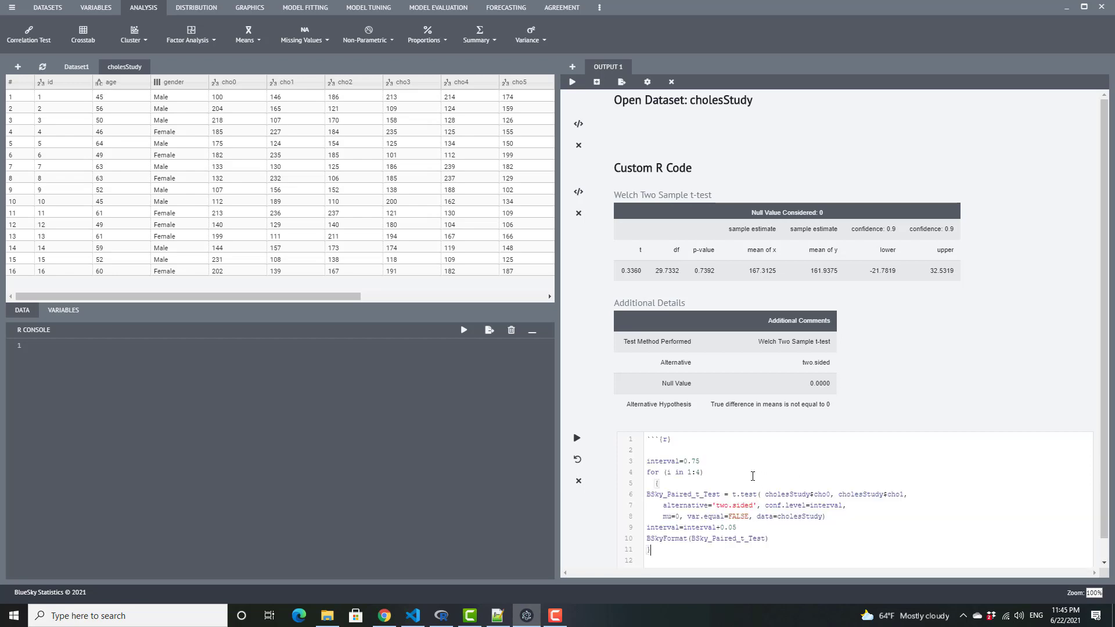
Step: Expand the earlier custom t-test code and review it alongside the new block's loop, t.test call and BSkyFormat line
{"action": "left_click", "coordinate": [577, 195]}
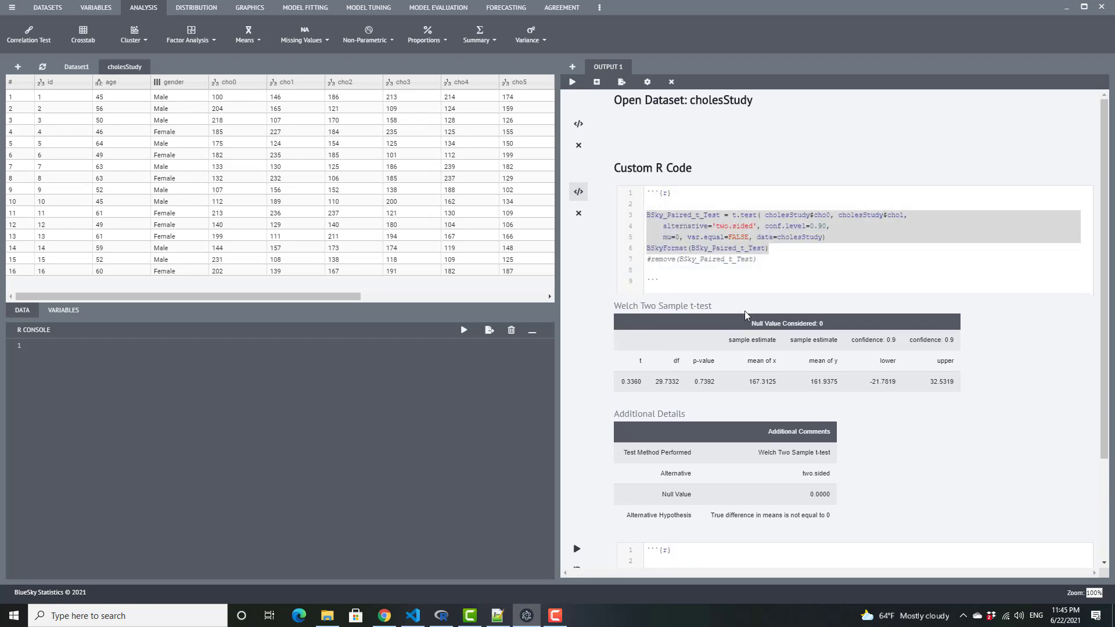
{"action": "scroll", "coordinate": [738, 153], "scroll_direction": "down", "scroll_amount": 5}
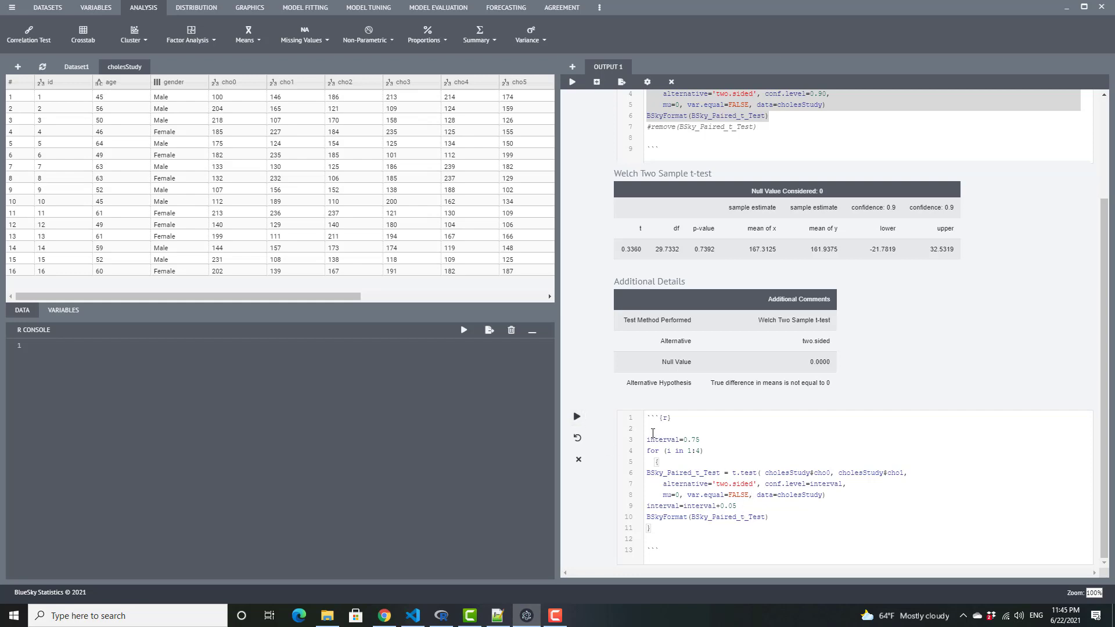
{"action": "left_click_drag", "start_coordinate": [652, 430], "coordinate": [807, 514]}
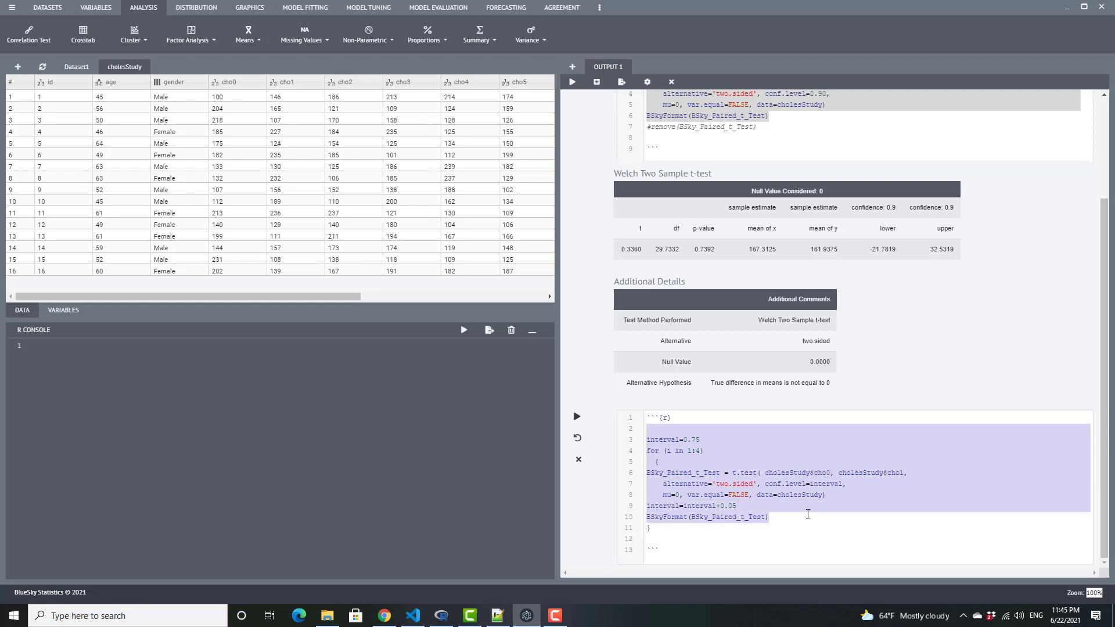
{"action": "left_click", "coordinate": [752, 455]}
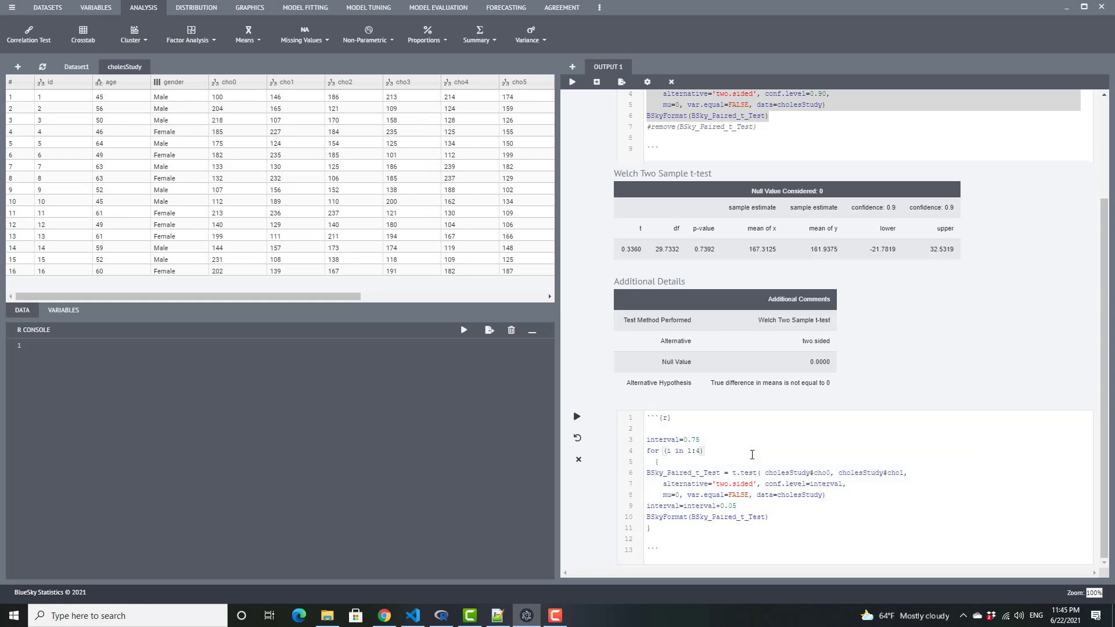
{"action": "left_click_drag", "start_coordinate": [688, 518], "coordinate": [629, 522]}
{"action": "left_click_drag", "start_coordinate": [732, 474], "coordinate": [845, 499]}
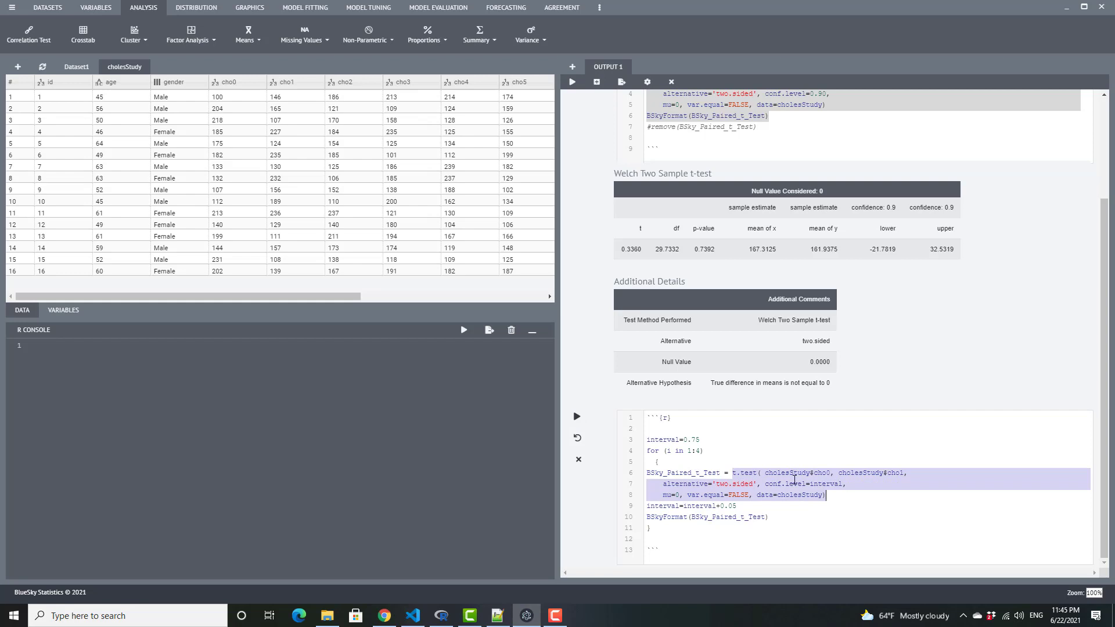
{"action": "double_click", "coordinate": [720, 473]}
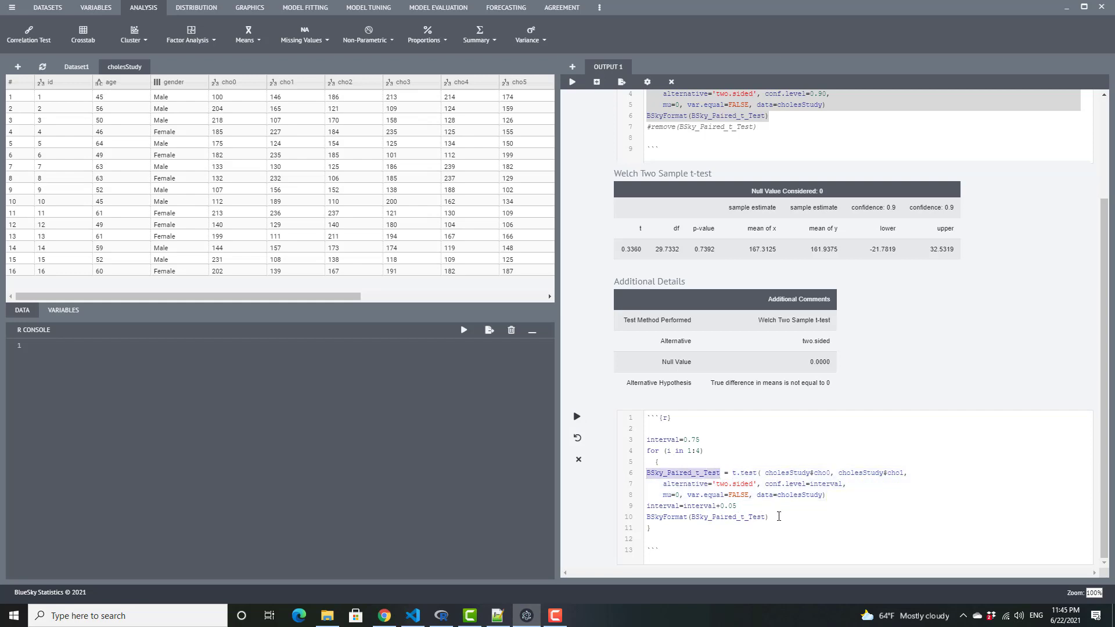
{"action": "left_click_drag", "start_coordinate": [779, 516], "coordinate": [621, 517]}
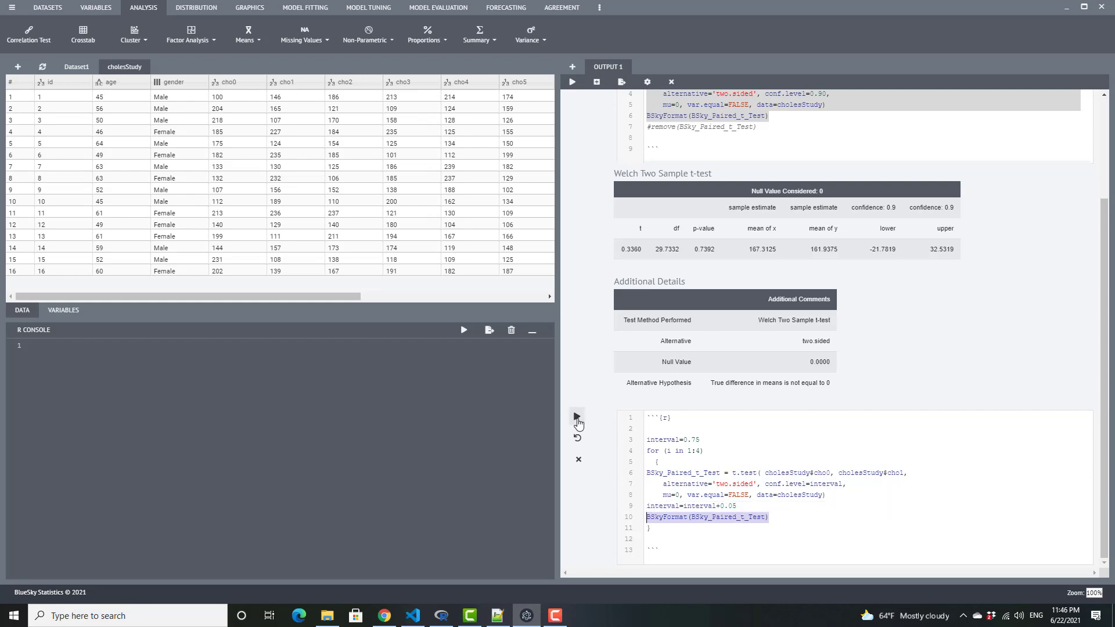
Step: Run the t-test loop block and review the output tables for each confidence level
{"action": "left_click", "coordinate": [577, 418]}
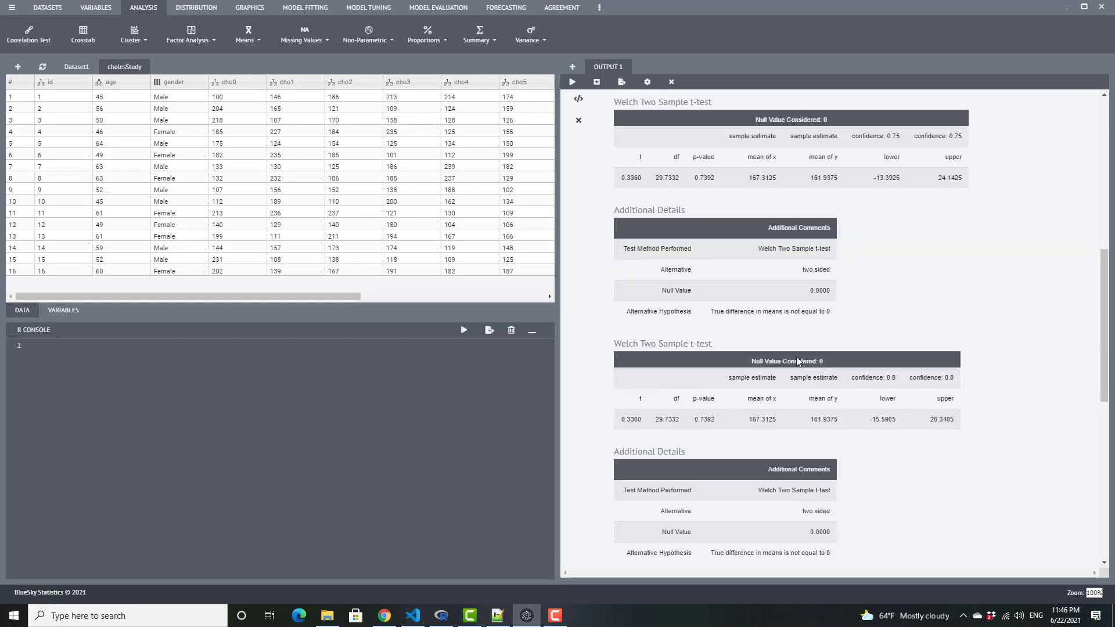
{"action": "scroll", "coordinate": [796, 357], "scroll_direction": "up", "scroll_amount": 1}
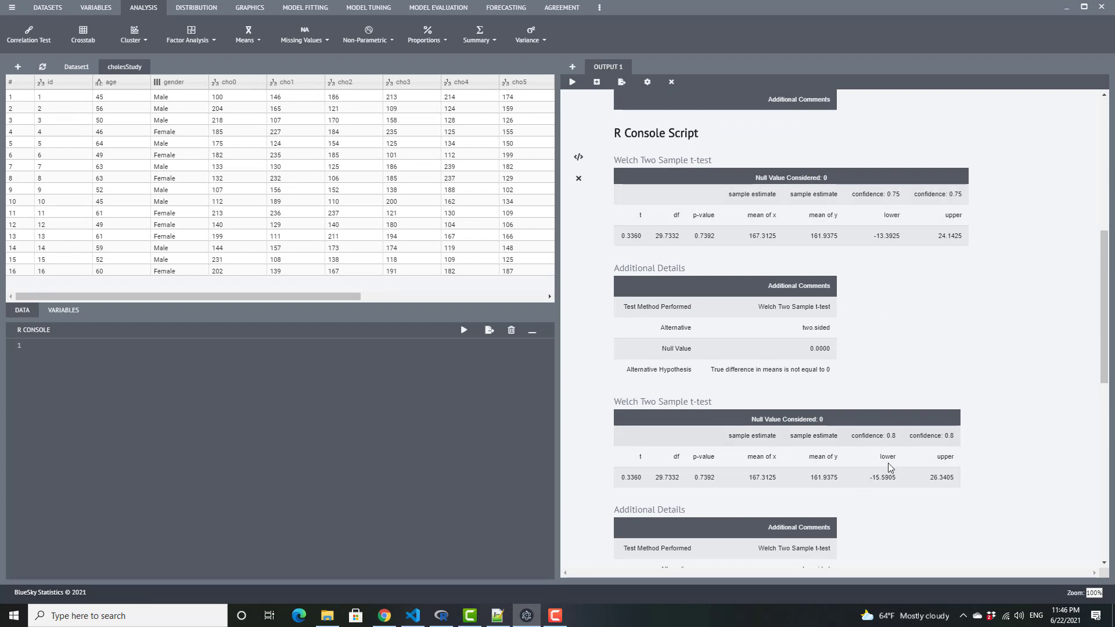
{"action": "scroll", "coordinate": [887, 463], "scroll_direction": "down", "scroll_amount": 4}
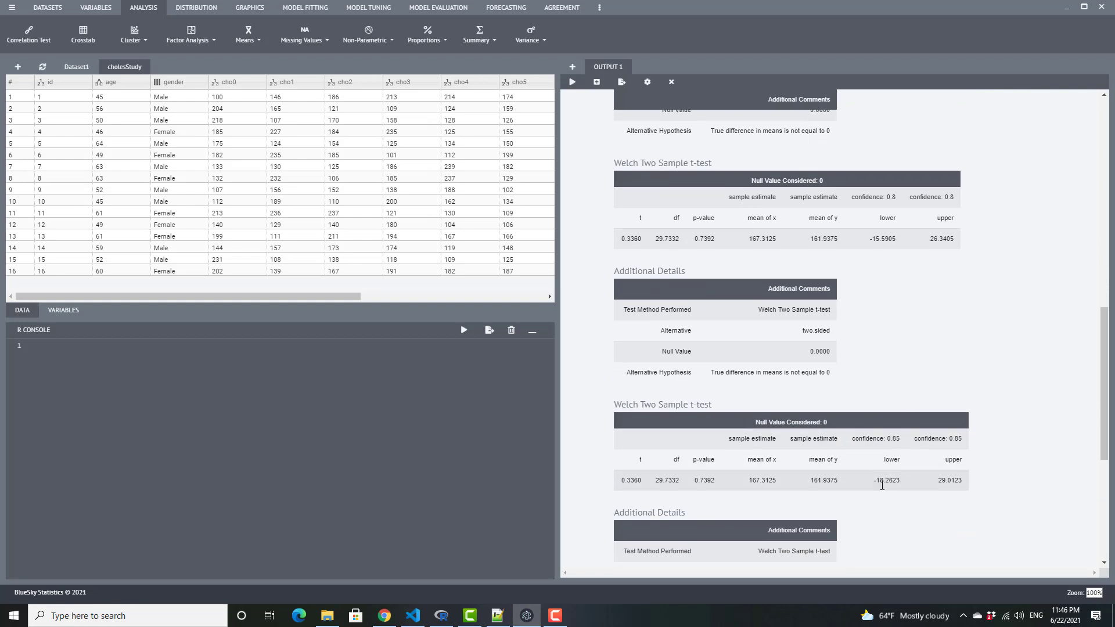
{"action": "scroll", "coordinate": [882, 486], "scroll_direction": "down", "scroll_amount": 4}
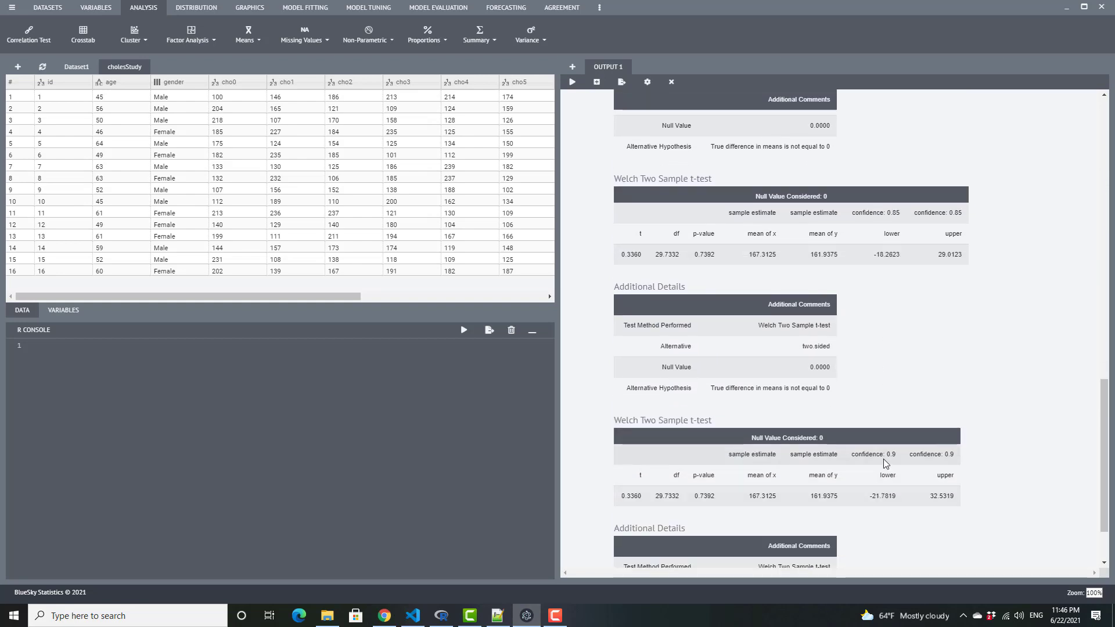
{"action": "scroll", "coordinate": [883, 458], "scroll_direction": "up", "scroll_amount": 7}
{"action": "scroll", "coordinate": [885, 462], "scroll_direction": "up", "scroll_amount": 3}
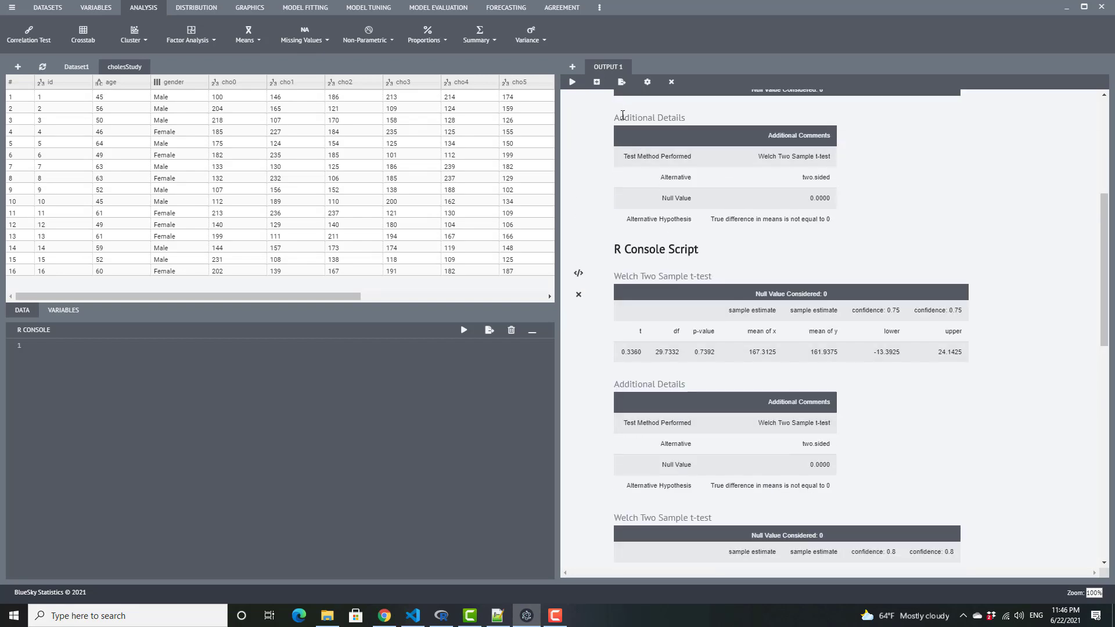
{"action": "left_click", "coordinate": [597, 85]}
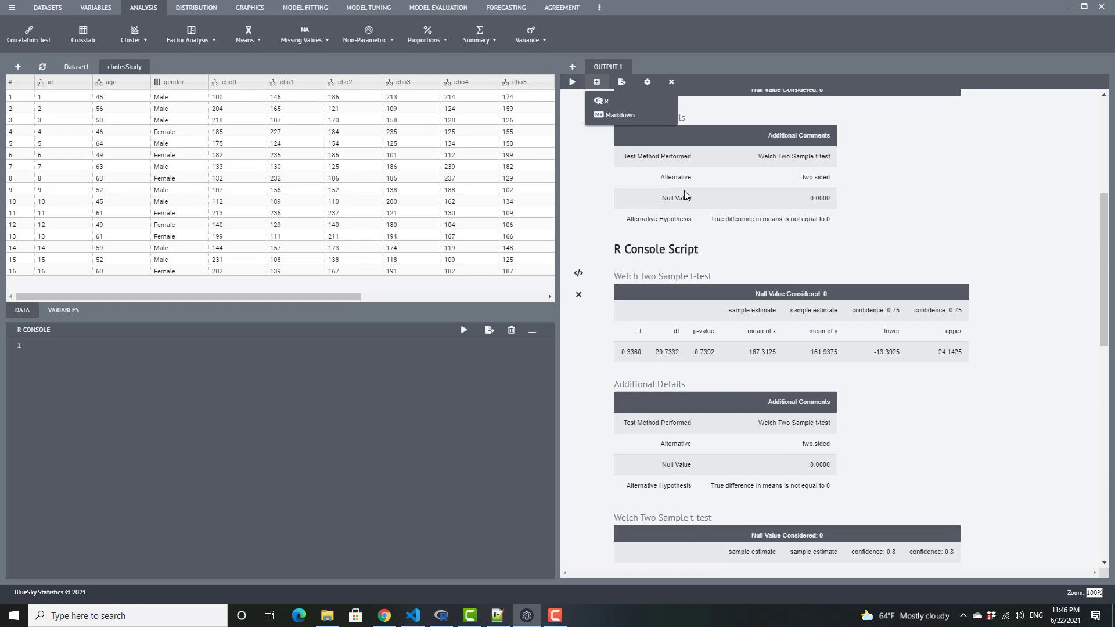
{"action": "left_click", "coordinate": [610, 102]}
{"action": "scroll", "coordinate": [772, 510], "scroll_direction": "down", "scroll_amount": 10}
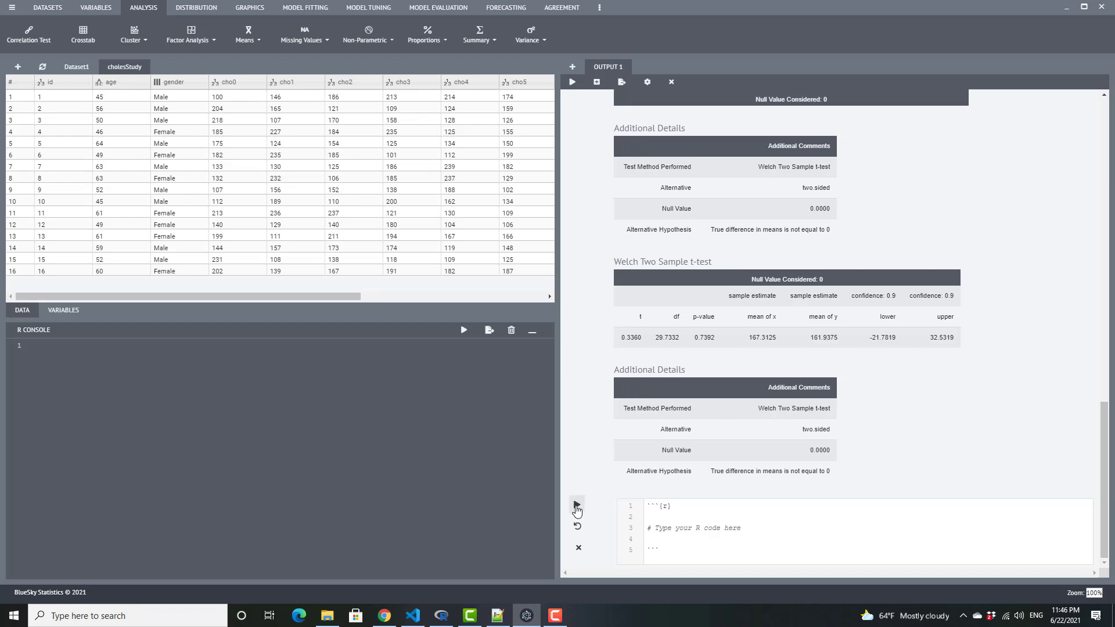
{"action": "left_click", "coordinate": [578, 548]}
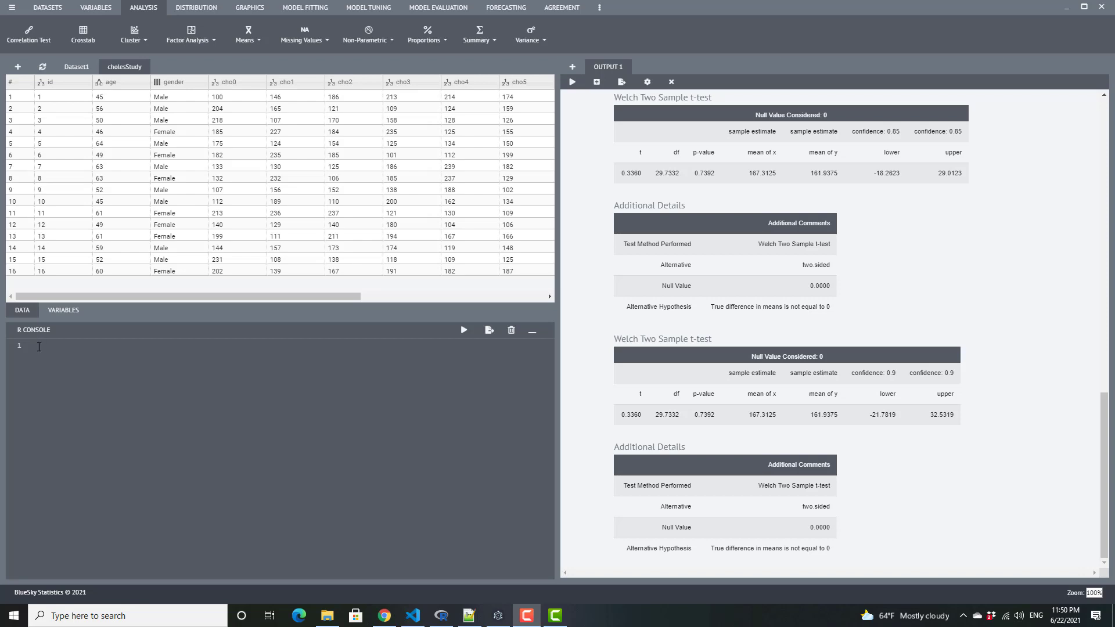
Step: Enter a ggplot2 script in the R console for a 9-bin cho0 histogram and a cho0 boxplot grouped by gender, and run all of it
{"action": "left_click", "coordinate": [59, 352]}
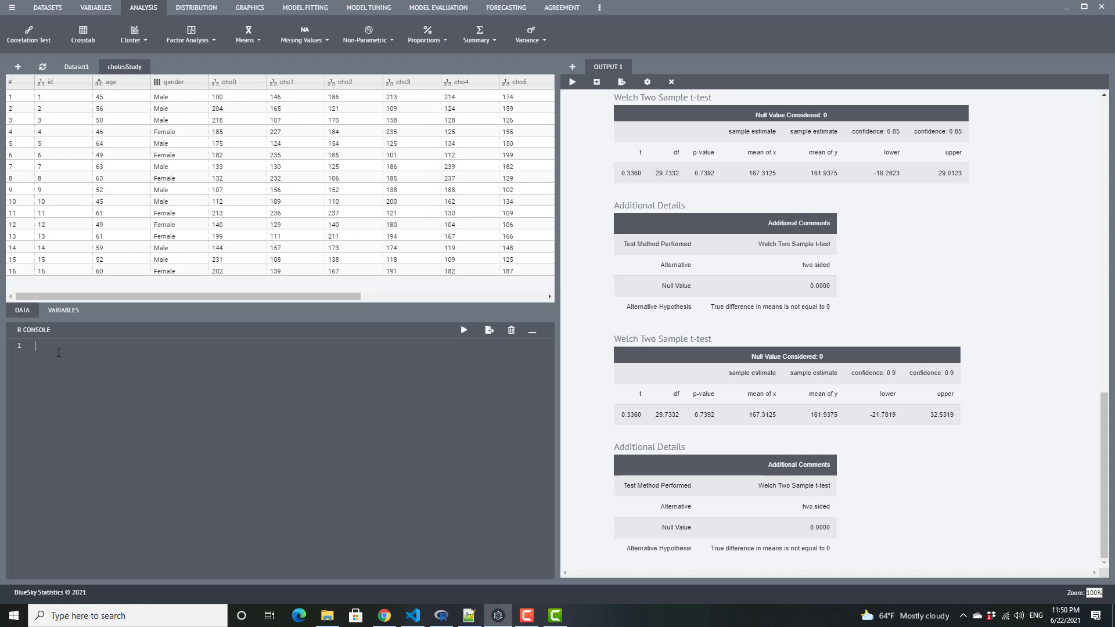
{"action": "type", "text": "require(ggplot2); require(ggthemes); plot <- ggplot(data=cholesStudy, aes(x=cho0 )) +   geom_histogram(   bins =9,alpha=1,) +   labs(x=\"cho0\", title= \"Histogram for variable cho0\") +   xlab(\"cho0\") +   ylab(\"Counts\") +   theme_grey() +   theme(text=element_text(family=\"sans\",face=\"plain\",color=\"#000000\",size=12,hjust=0.5,vjust=0.5)) print(plot)  require(ggplot2); require(ggthemes); plot <- ggplot(data=cholesStudy, aes(x=gender,y=cho0  )) +   geom_boxplot( alpha=0.5,) +   labs(x=\"gender\",y=\"cho0\", title= \"Boxplot for variable cho0, grouped by gender \") +   xlab(\"gender\") + ylab(\"cho0\") +   theme_grey() + theme(text=element_text(family=\"sans\",face=\"plain\",color=\"#000000\",size=12,hjust=0.5,vjust=0.5)) print(plot)"}
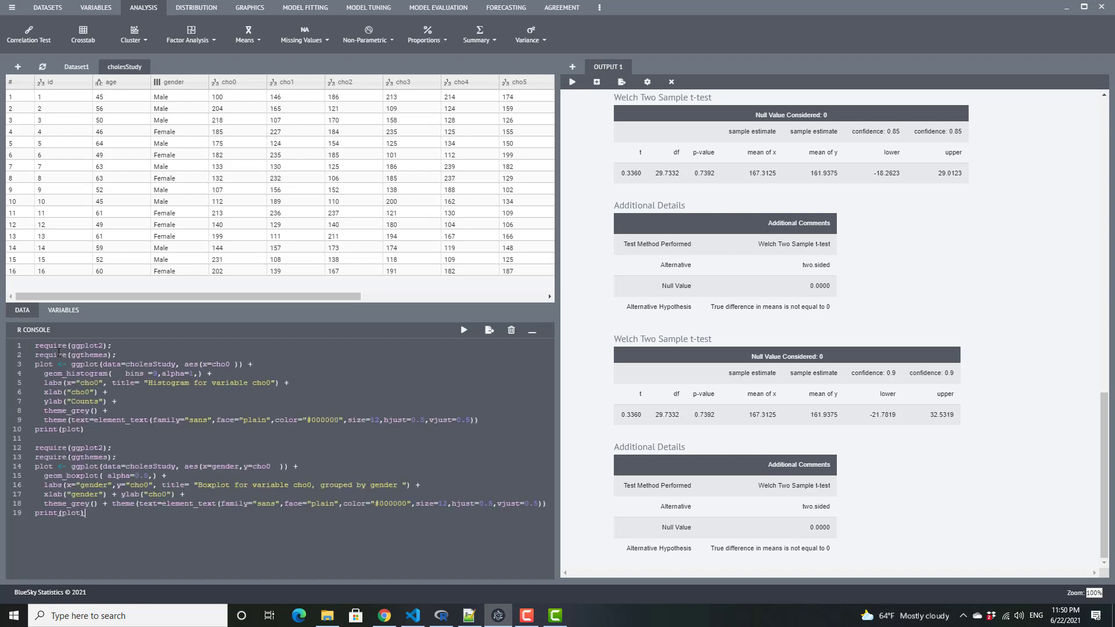
{"action": "left_click", "coordinate": [463, 331]}
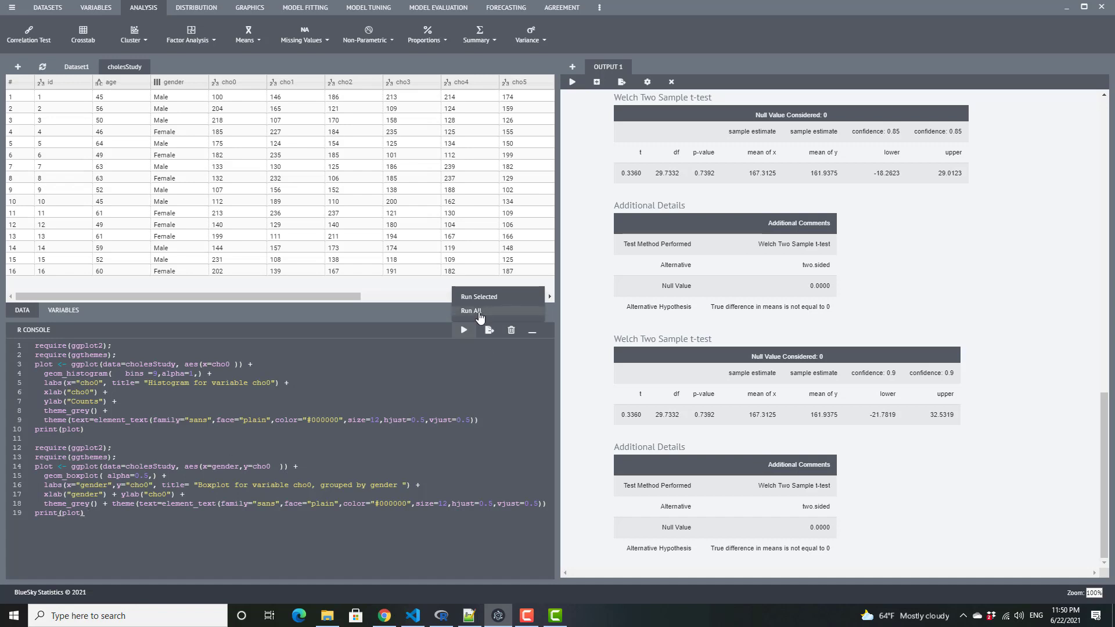
{"action": "left_click", "coordinate": [479, 313]}
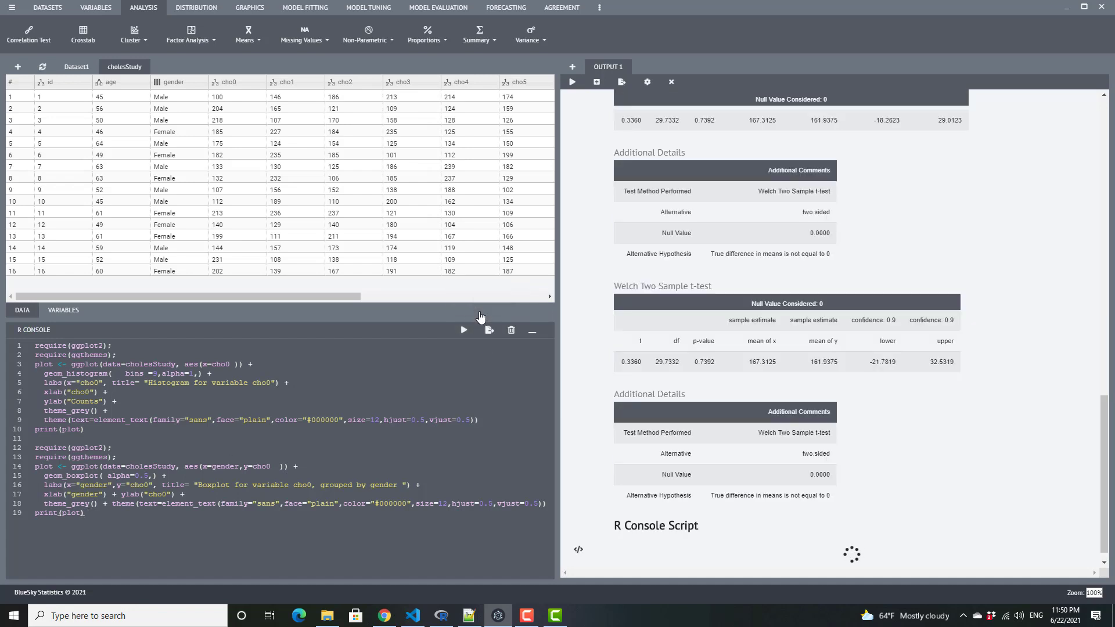
{"action": "scroll", "coordinate": [812, 346], "scroll_direction": "down", "scroll_amount": 3}
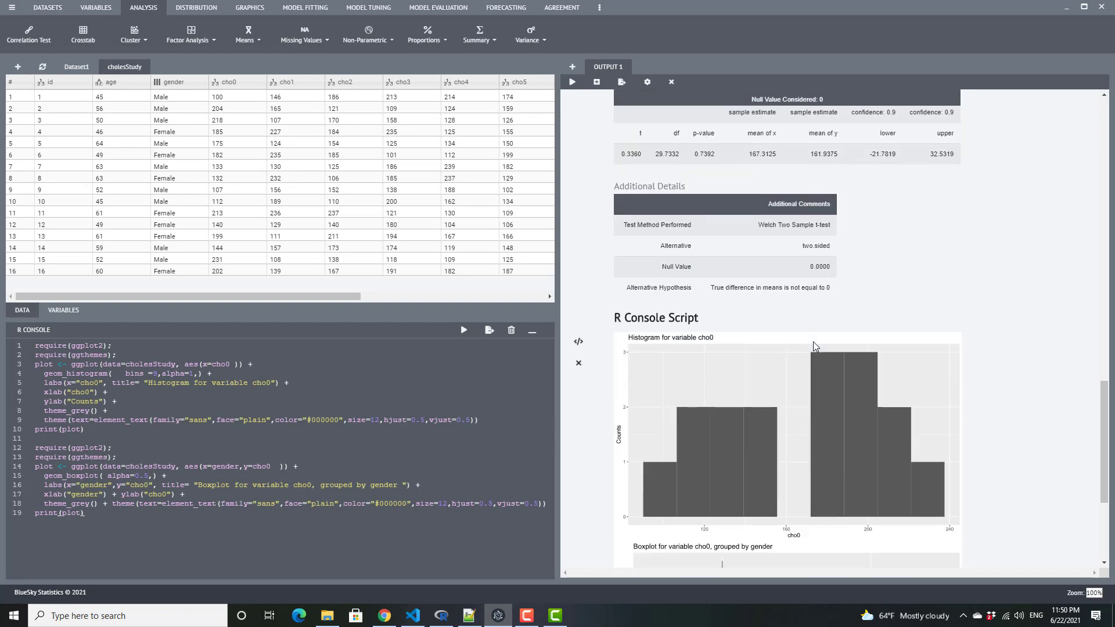
Step: Add a second output tab and run only the cho0 histogram code, lines 1 to 10 of the R console script, into it
{"action": "scroll", "coordinate": [813, 346], "scroll_direction": "down", "scroll_amount": 2}
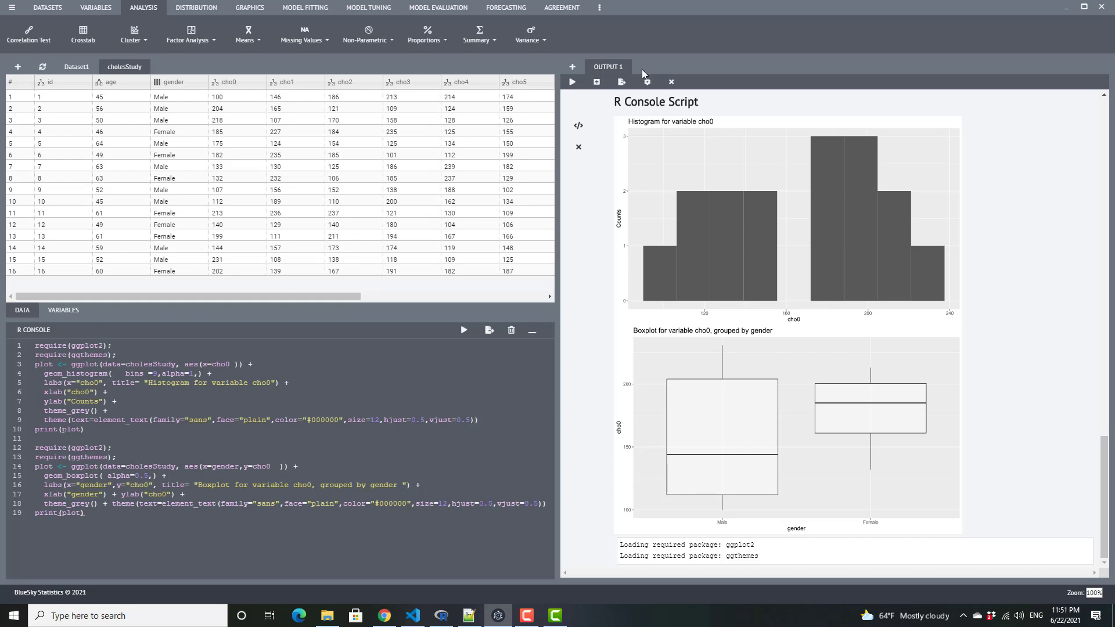
{"action": "left_click", "coordinate": [572, 69]}
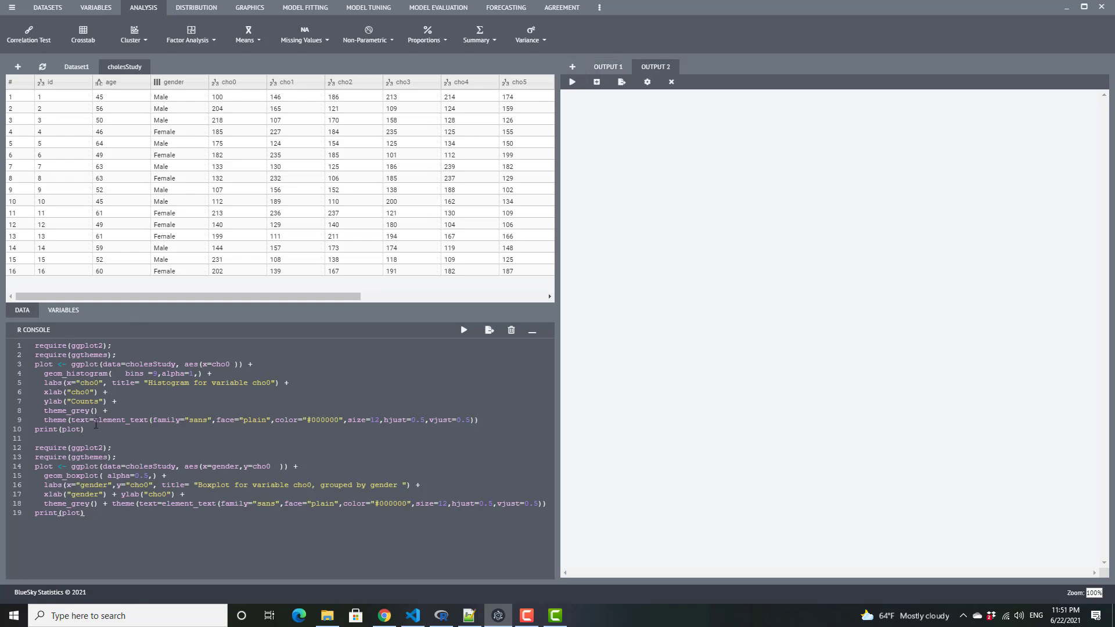
{"action": "left_click_drag", "start_coordinate": [96, 424], "coordinate": [13, 345]}
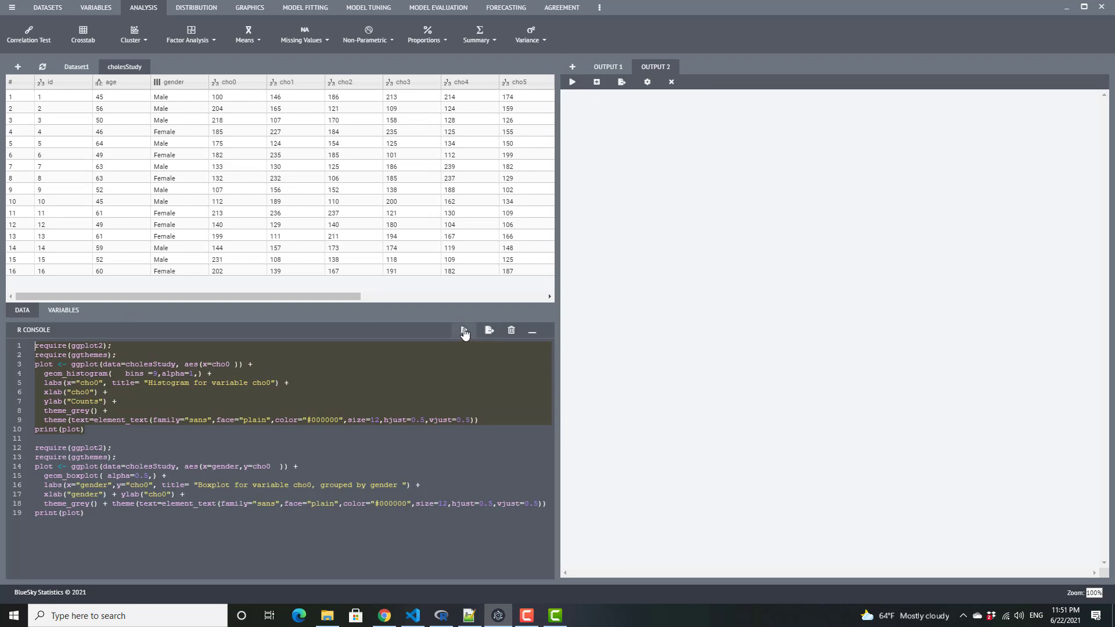
{"action": "left_click", "coordinate": [465, 331]}
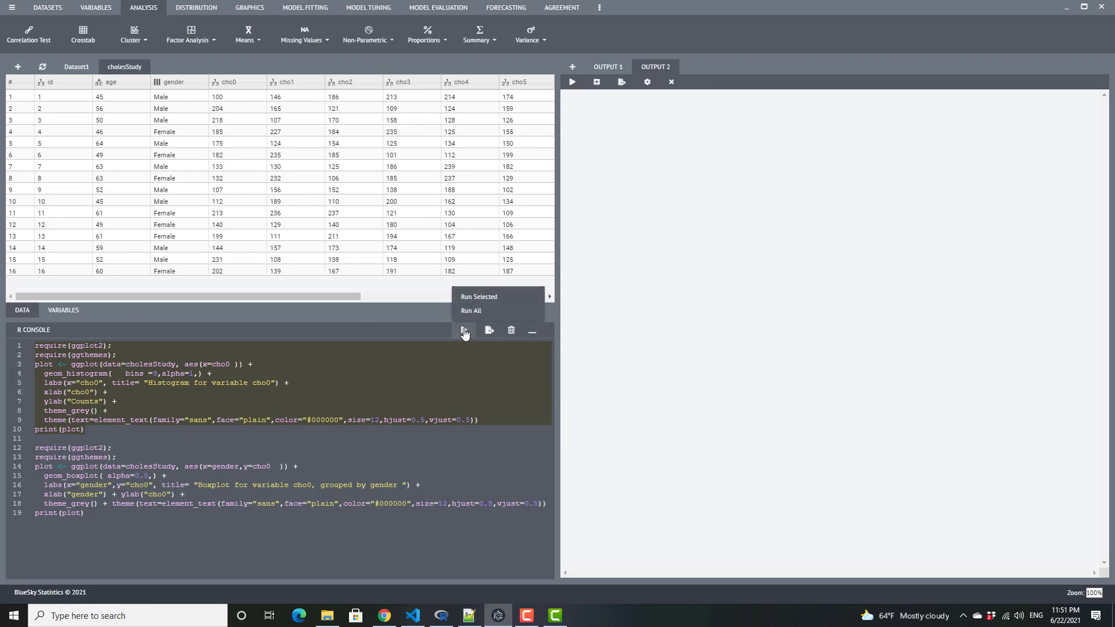
{"action": "left_click", "coordinate": [491, 298]}
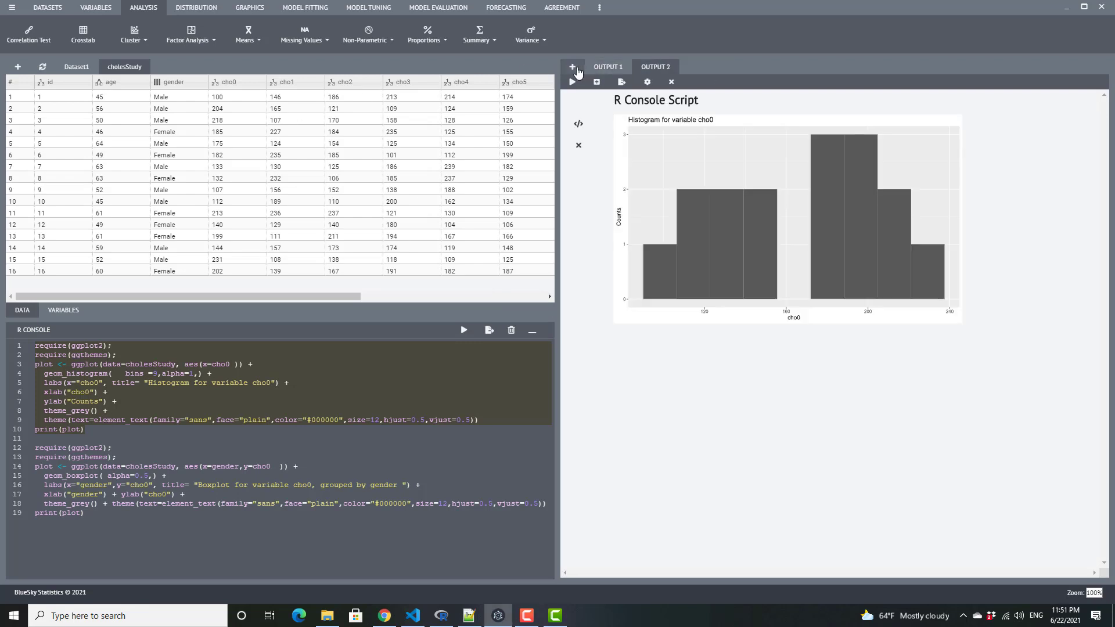
Step: Add a third, empty output tab
{"action": "left_click", "coordinate": [572, 66]}
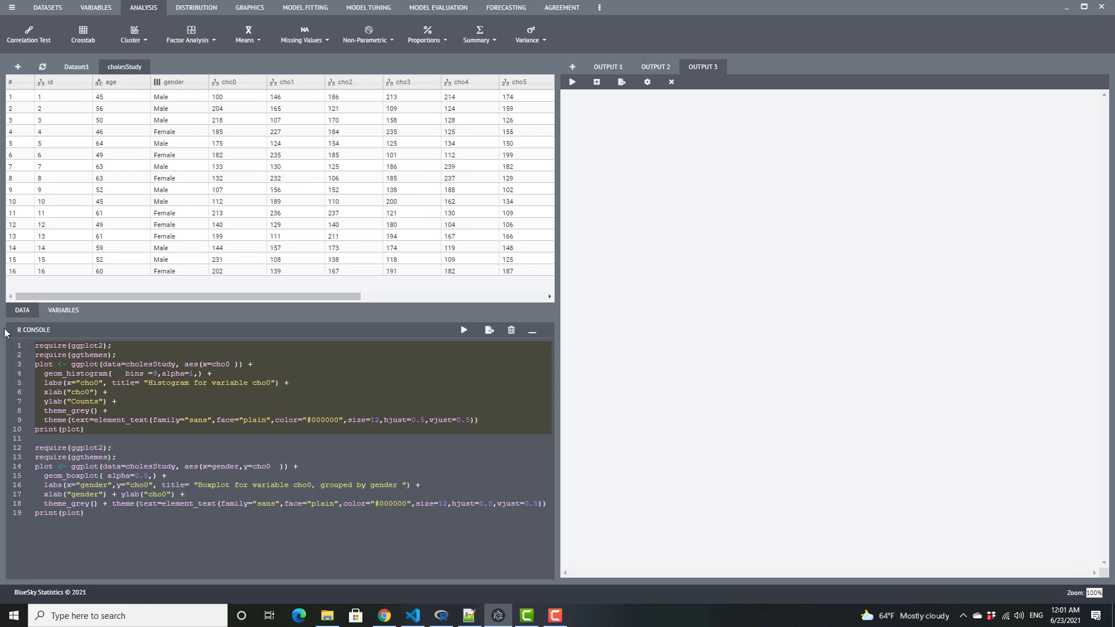